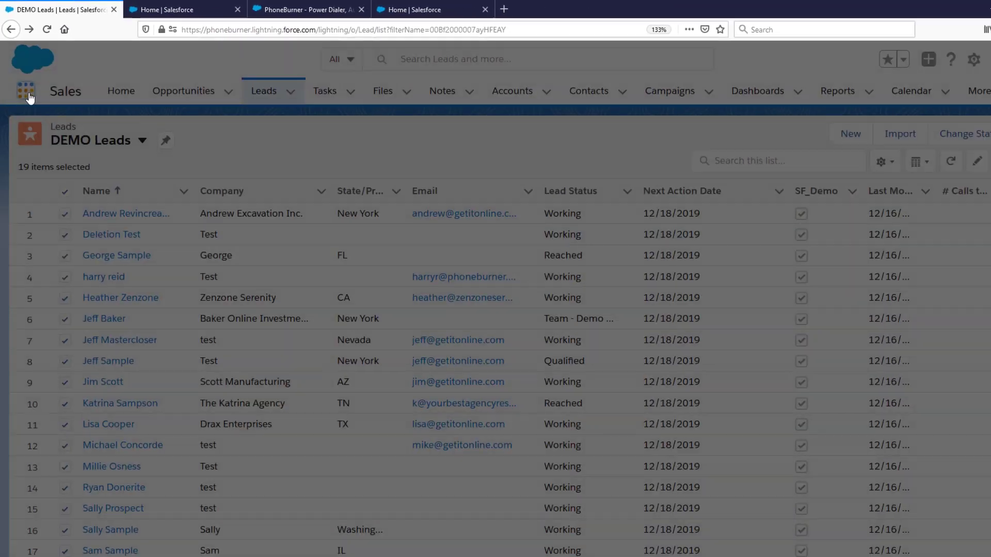
Step: Search the in-app AppExchange store for 'phoneburner' from the App Launcher
{"action": "left_click", "coordinate": [30, 100]}
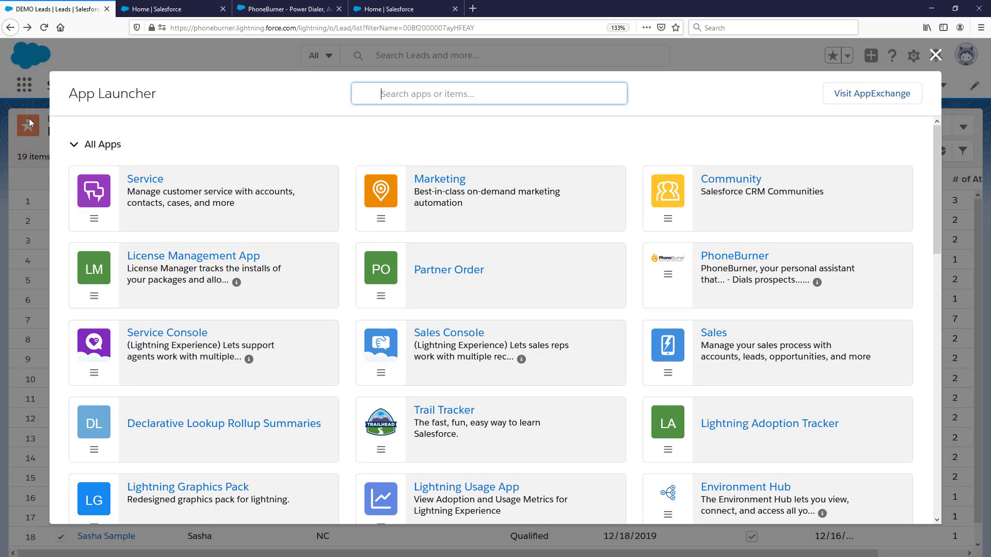
{"action": "left_click", "coordinate": [873, 94]}
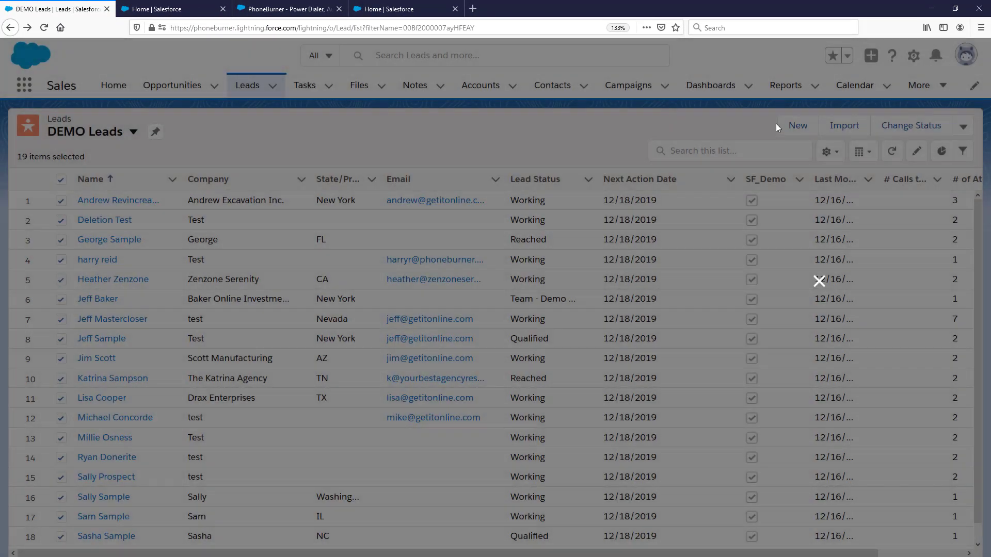
{"action": "type", "text": "phoneburner"}
{"action": "key", "text": "Return"}
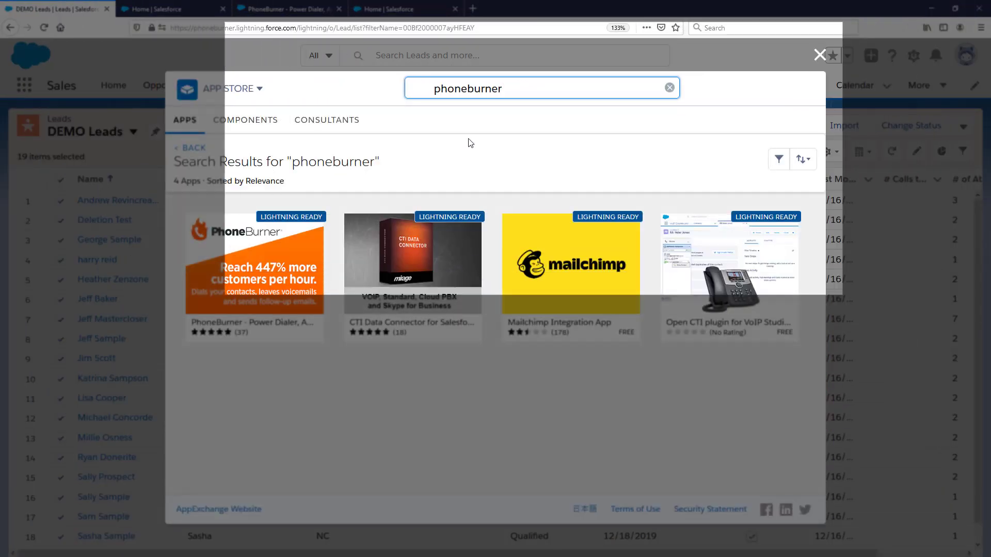
Step: Open the PhoneBurner listing, choose Get It Now and allow AppExchange access
{"action": "left_click", "coordinate": [264, 266]}
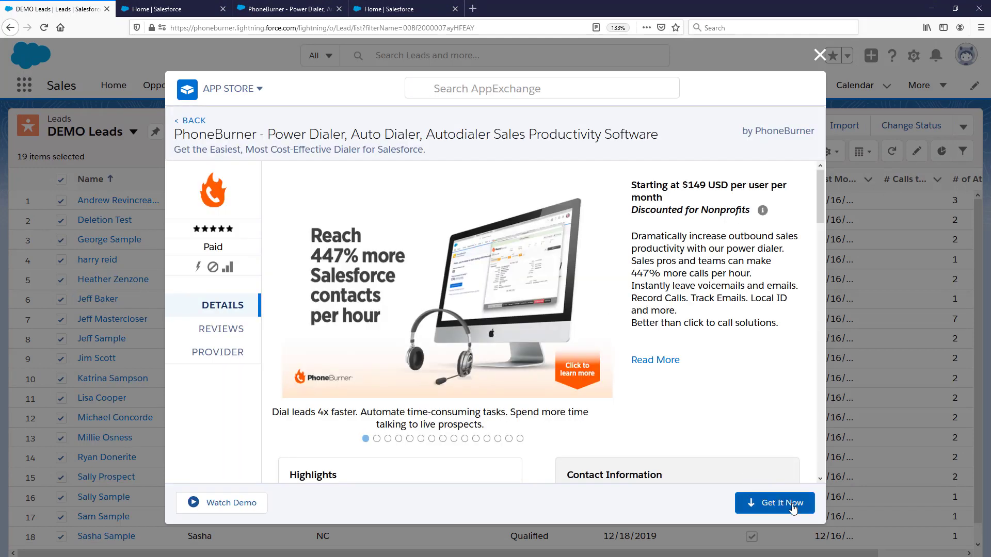
{"action": "left_click", "coordinate": [794, 508]}
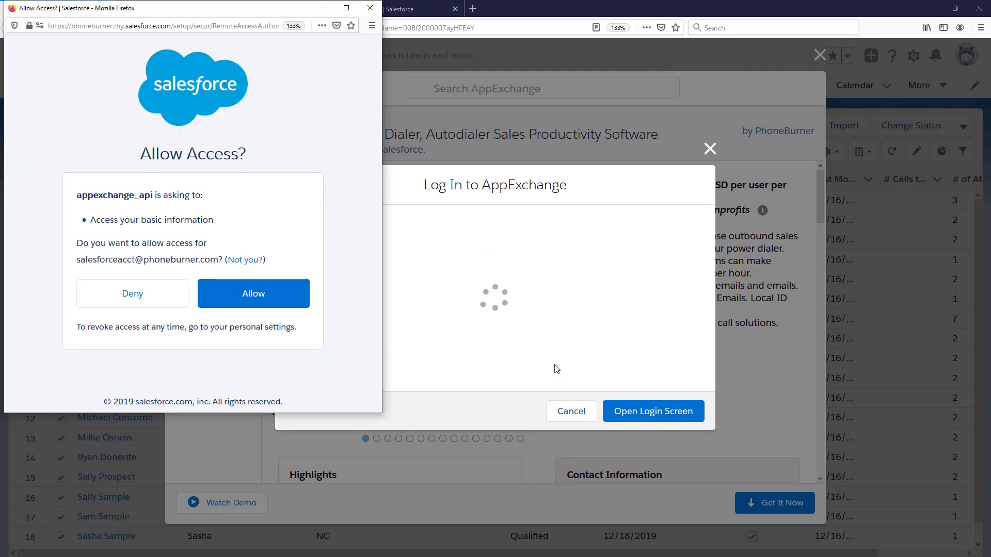
{"action": "left_click", "coordinate": [257, 294]}
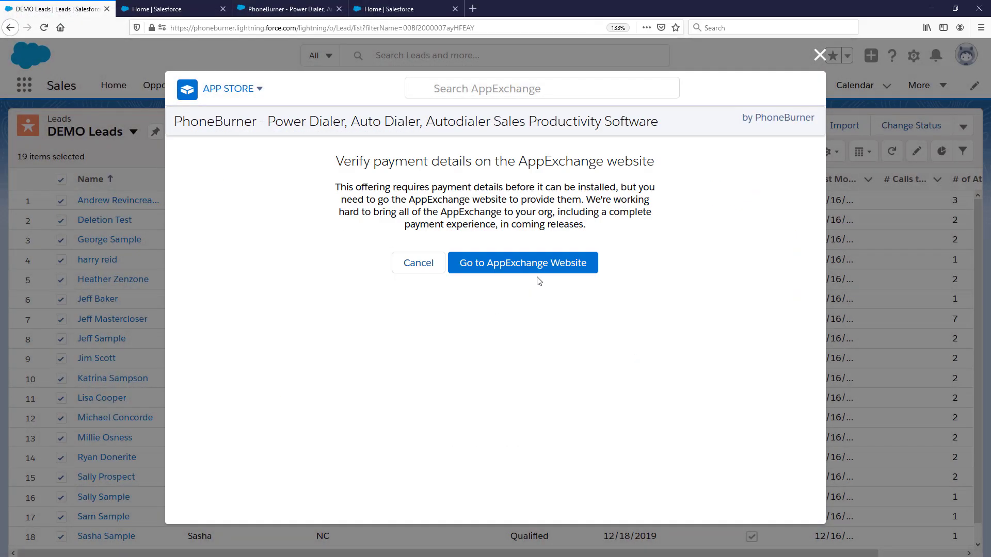
Step: Install PhoneBurner in production from the AppExchange website, accepting the terms and conditions
{"action": "left_click", "coordinate": [555, 260]}
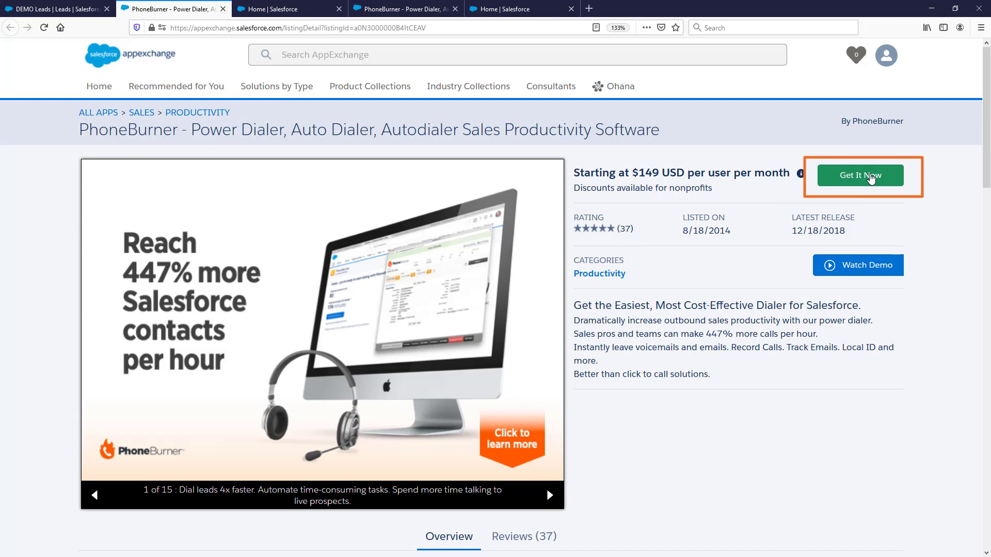
{"action": "left_click", "coordinate": [871, 178]}
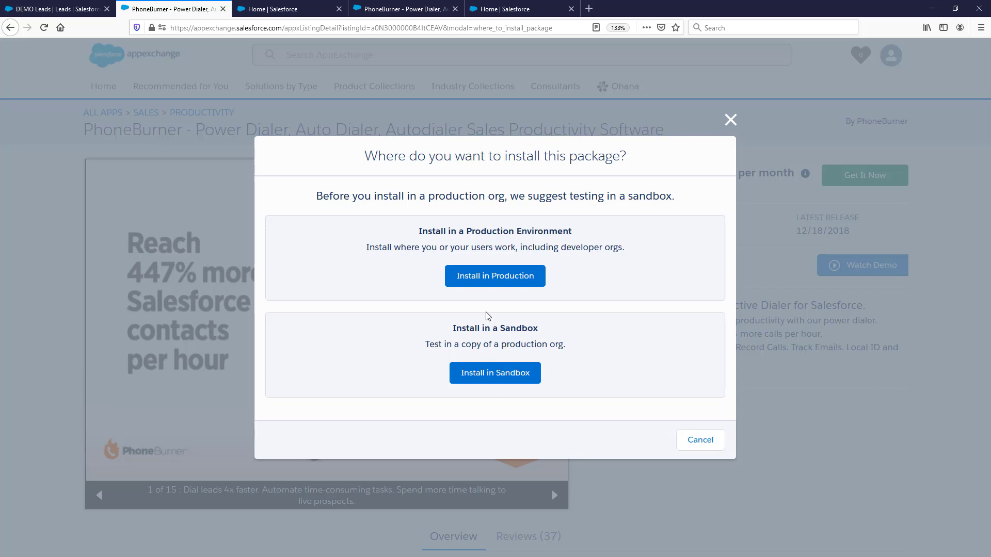
{"action": "left_click", "coordinate": [502, 284]}
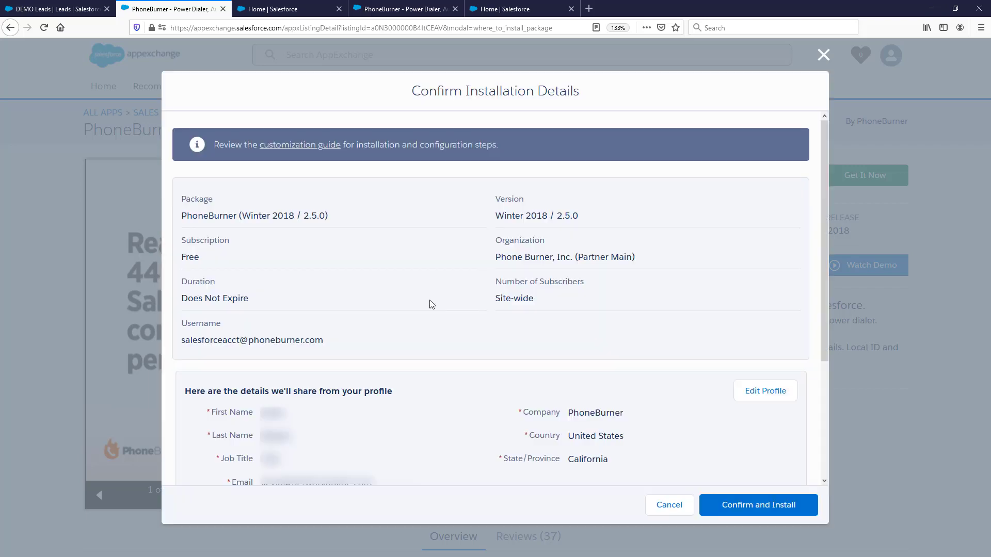
{"action": "scroll", "coordinate": [432, 305], "scroll_direction": "down", "scroll_amount": 3}
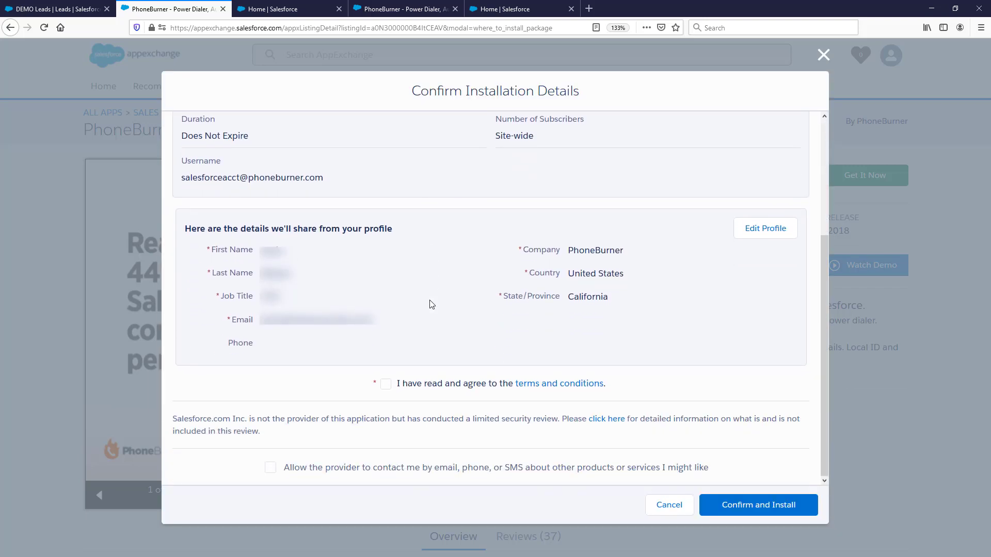
{"action": "left_click", "coordinate": [386, 385]}
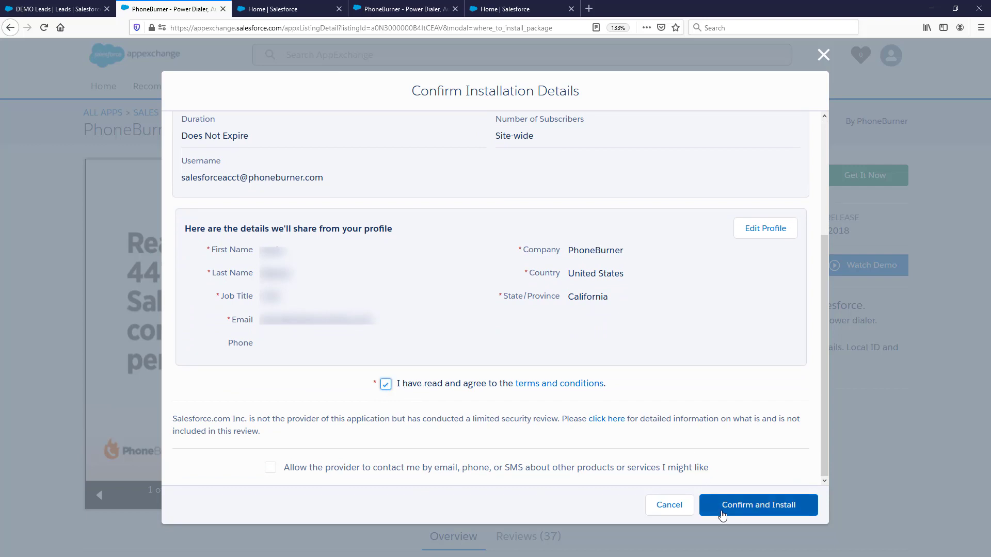
{"action": "left_click", "coordinate": [777, 516]}
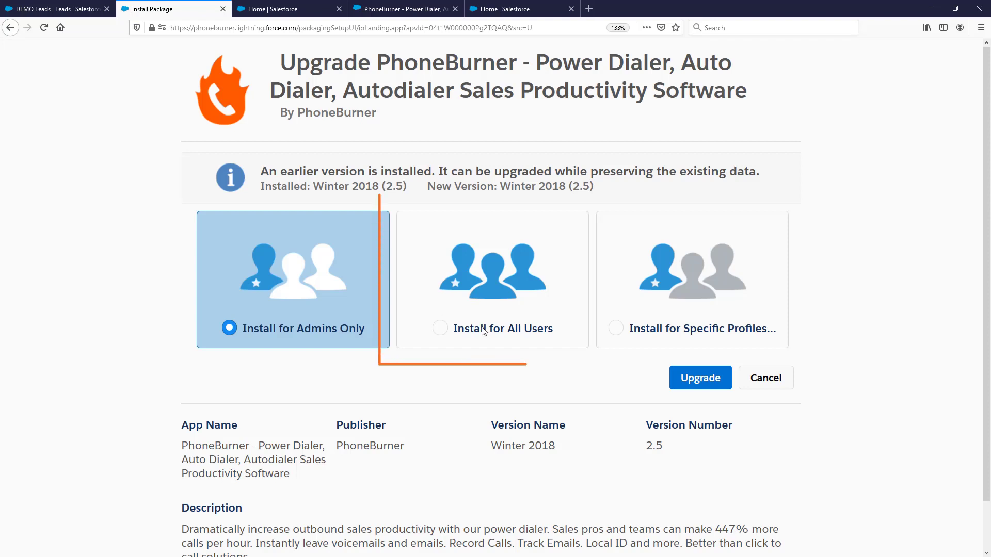
Step: Upgrade the PhoneBurner package for all users and continue to Installed Packages
{"action": "left_click", "coordinate": [483, 331]}
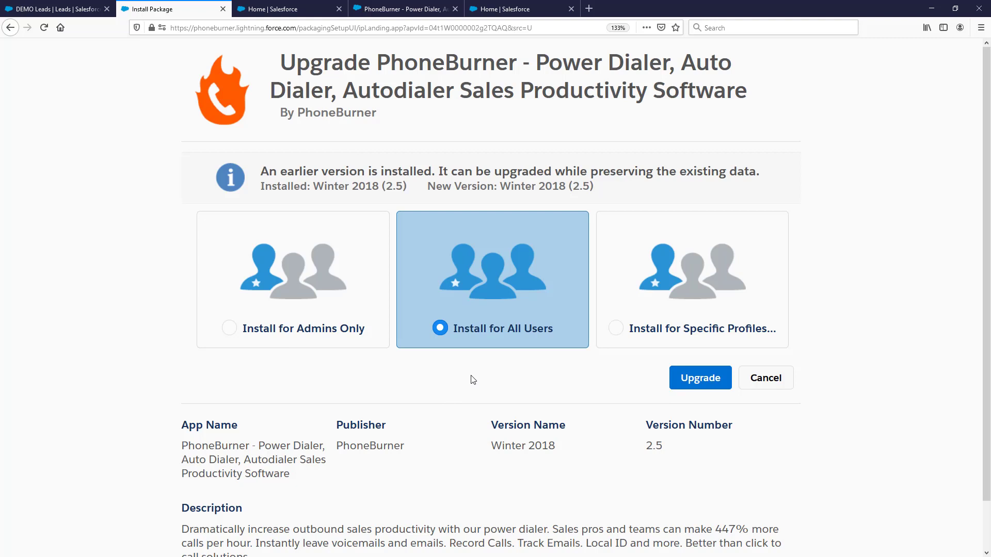
{"action": "left_click", "coordinate": [704, 379]}
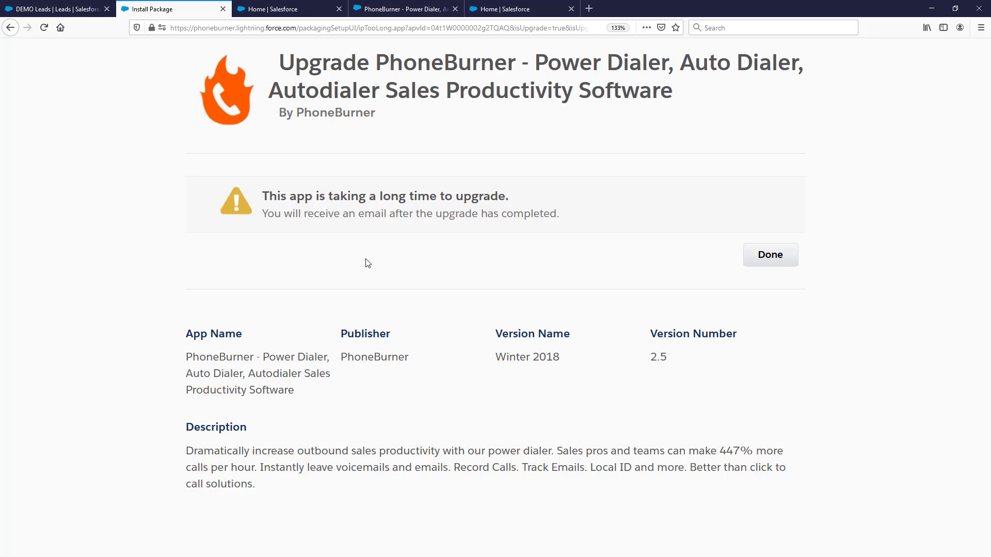
{"action": "left_click", "coordinate": [771, 258]}
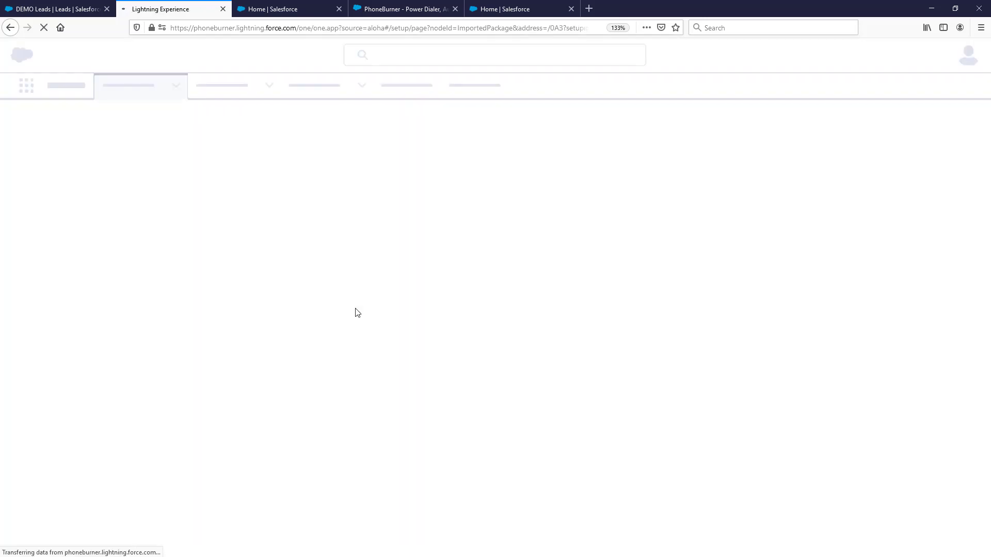
Step: Scroll Installed Packages down to the PhoneBurner version 2.5 row
{"action": "scroll", "coordinate": [351, 264], "scroll_direction": "down", "scroll_amount": 2}
{"action": "scroll", "coordinate": [349, 265], "scroll_direction": "down", "scroll_amount": 5}
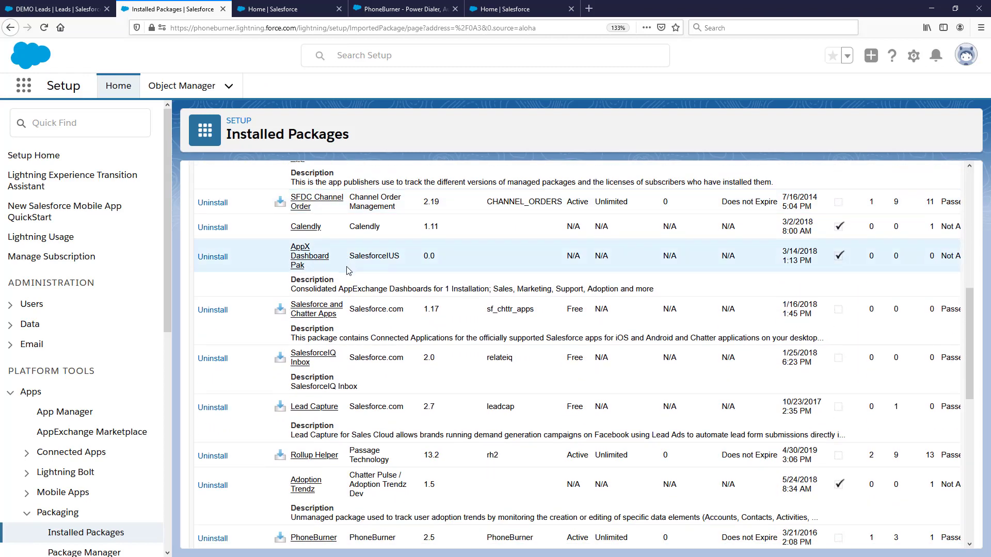
{"action": "scroll", "coordinate": [349, 268], "scroll_direction": "down", "scroll_amount": 3}
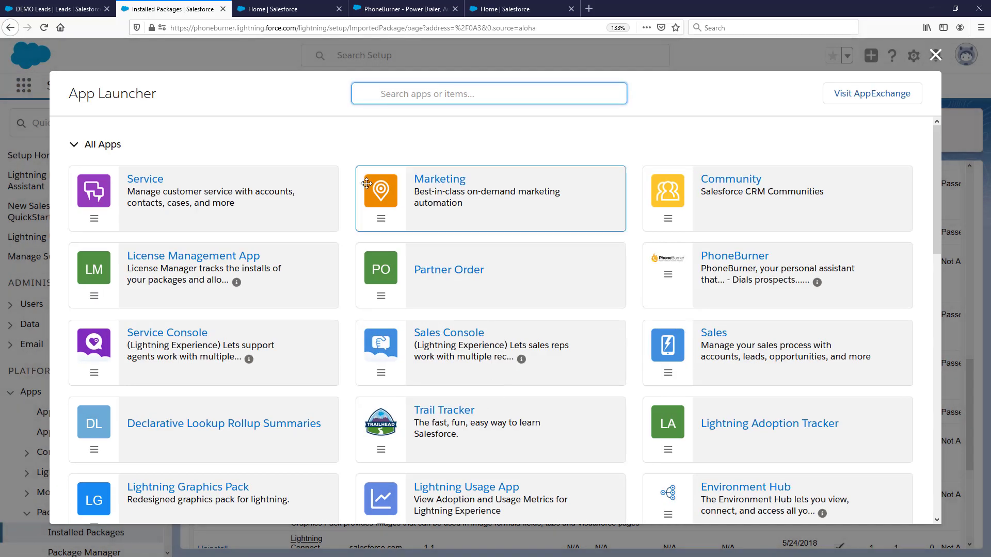
Step: Switch the Sales app Contacts tab to DEMO Contacts and select all 11 contacts
{"action": "left_click", "coordinate": [737, 355]}
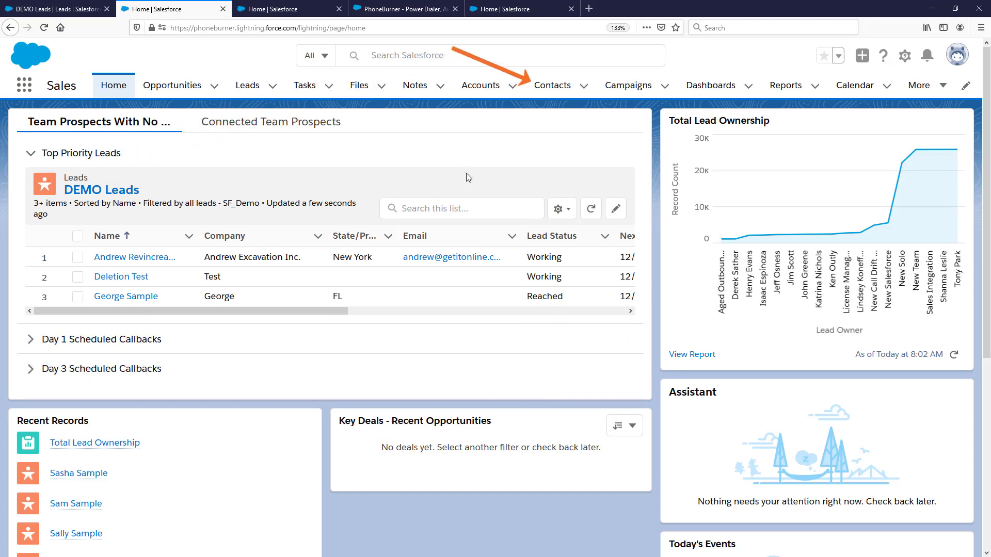
{"action": "left_click", "coordinate": [547, 92]}
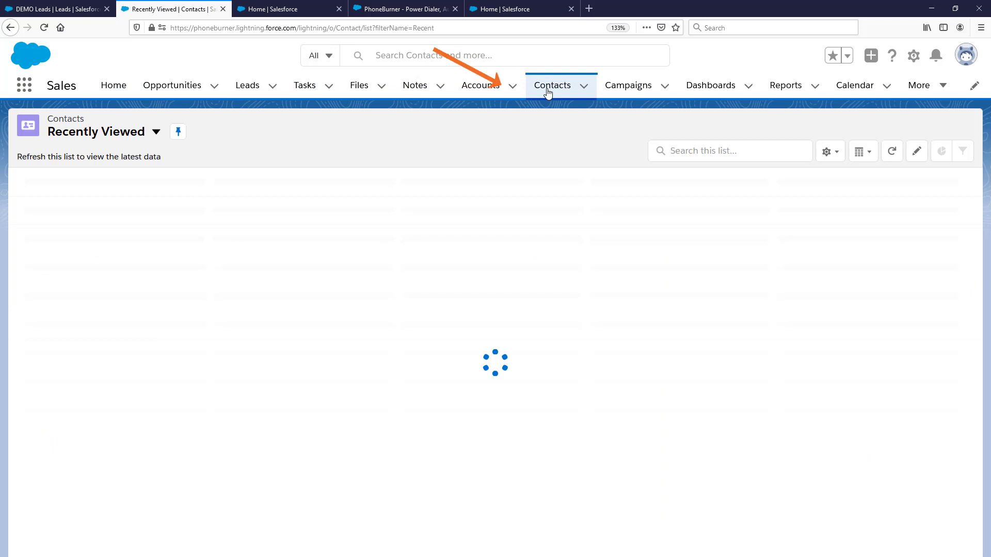
{"action": "left_click", "coordinate": [145, 135]}
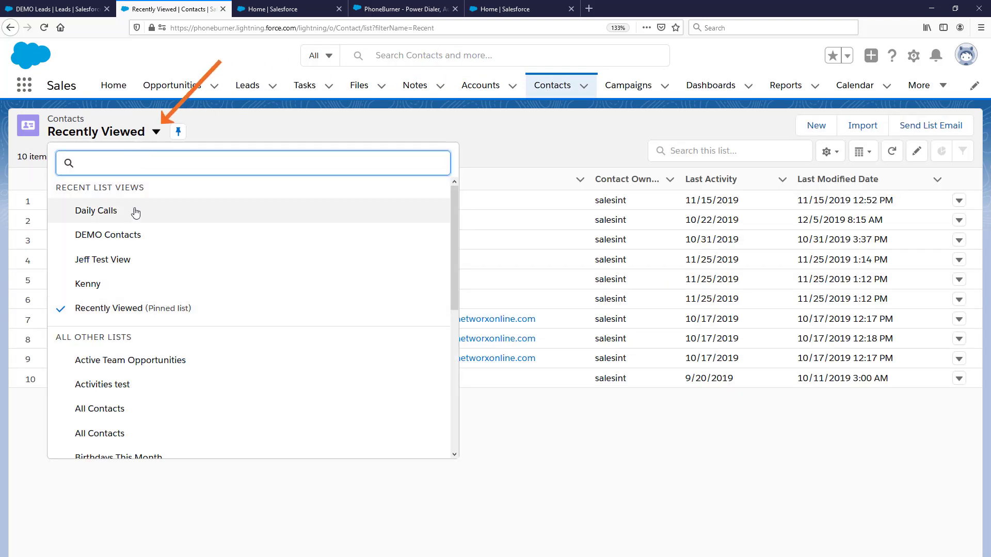
{"action": "left_click", "coordinate": [115, 235]}
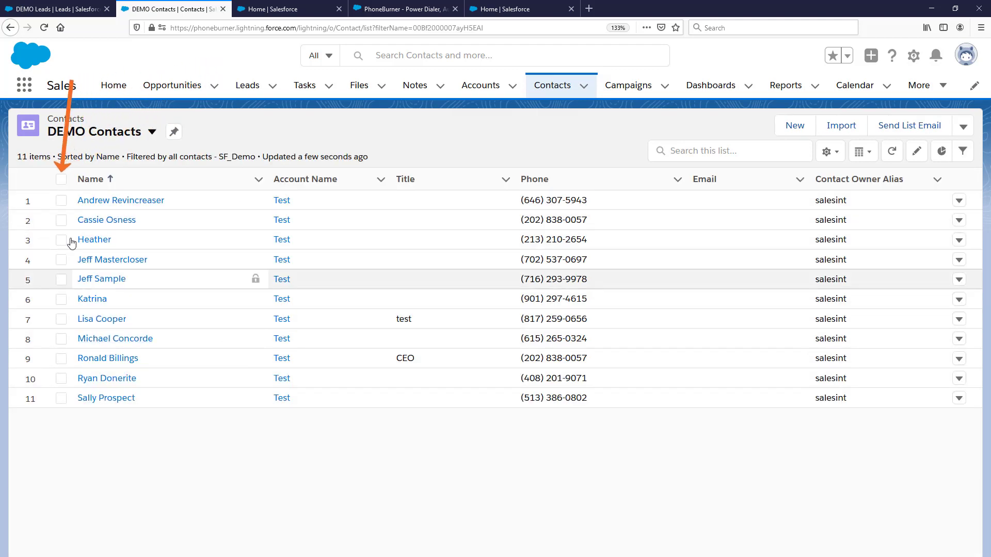
{"action": "left_click", "coordinate": [61, 180]}
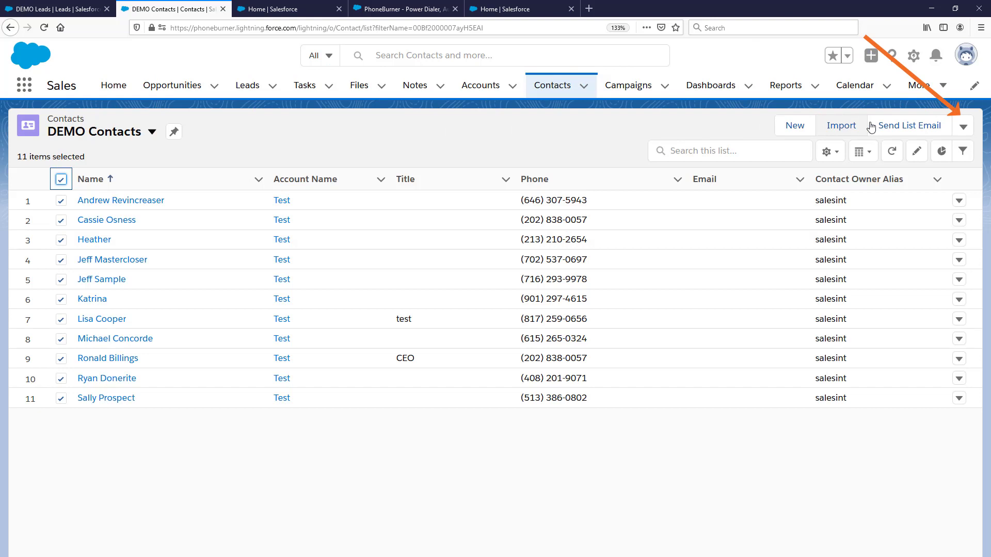
Step: Start a PhoneBurner dial session for the selected contacts and sign in to PhoneBurner
{"action": "left_click", "coordinate": [961, 129]}
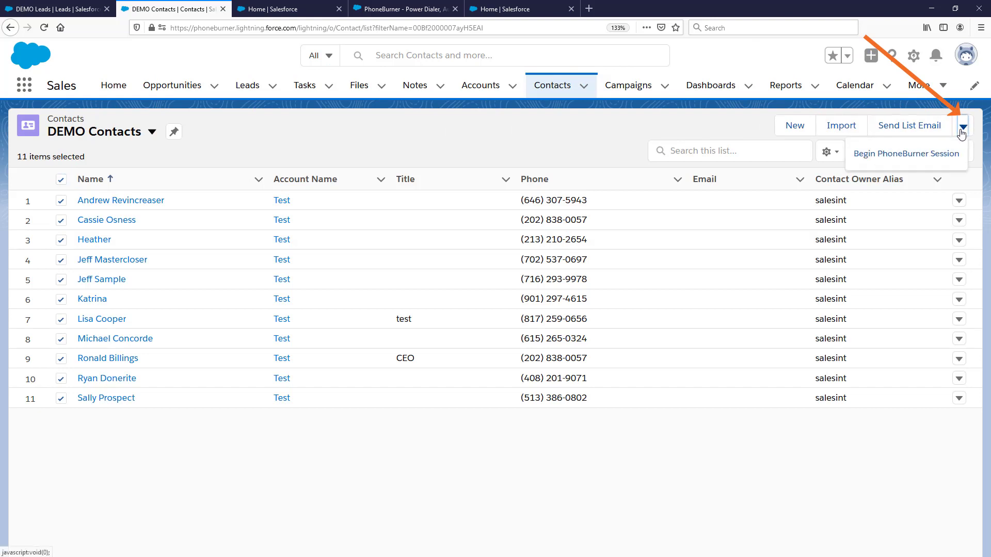
{"action": "left_click", "coordinate": [902, 163]}
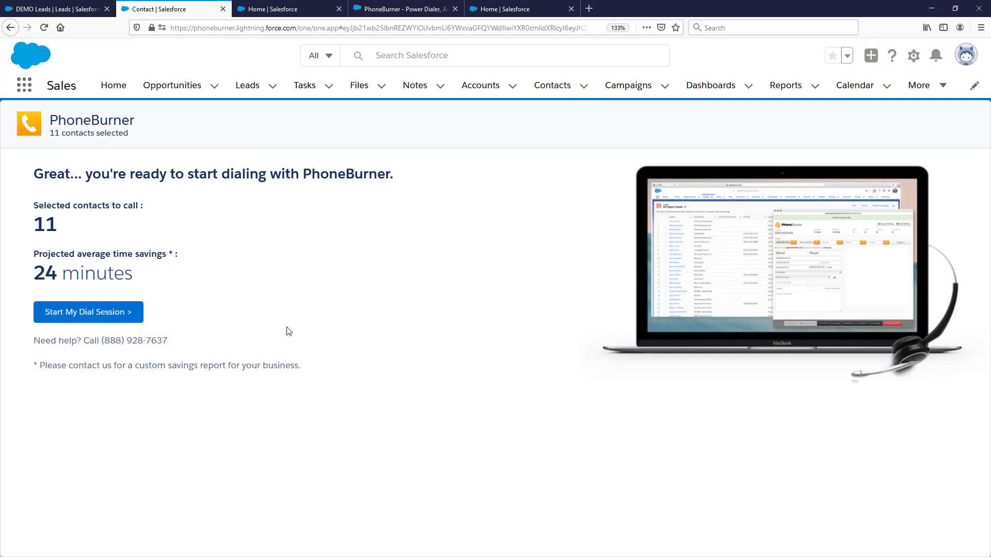
{"action": "left_click", "coordinate": [84, 313]}
{"action": "left_click_drag", "start_coordinate": [595, 36], "coordinate": [674, 19]}
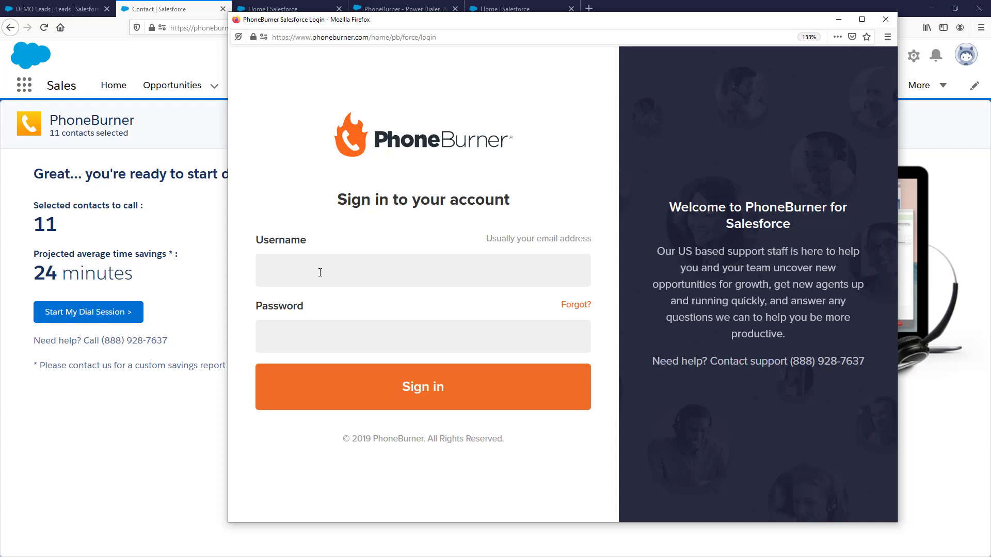
{"action": "left_click", "coordinate": [335, 390]}
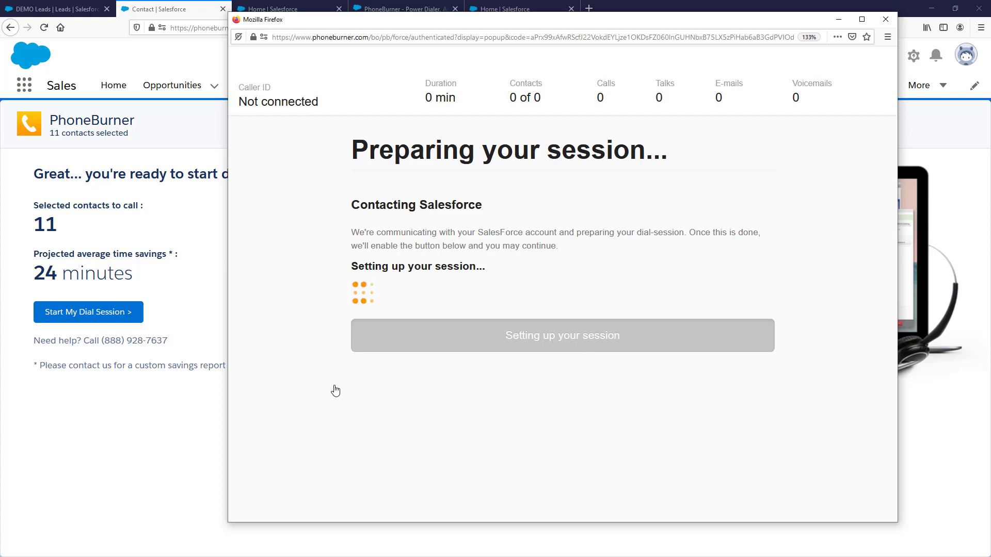
{"action": "left_click", "coordinate": [546, 343]}
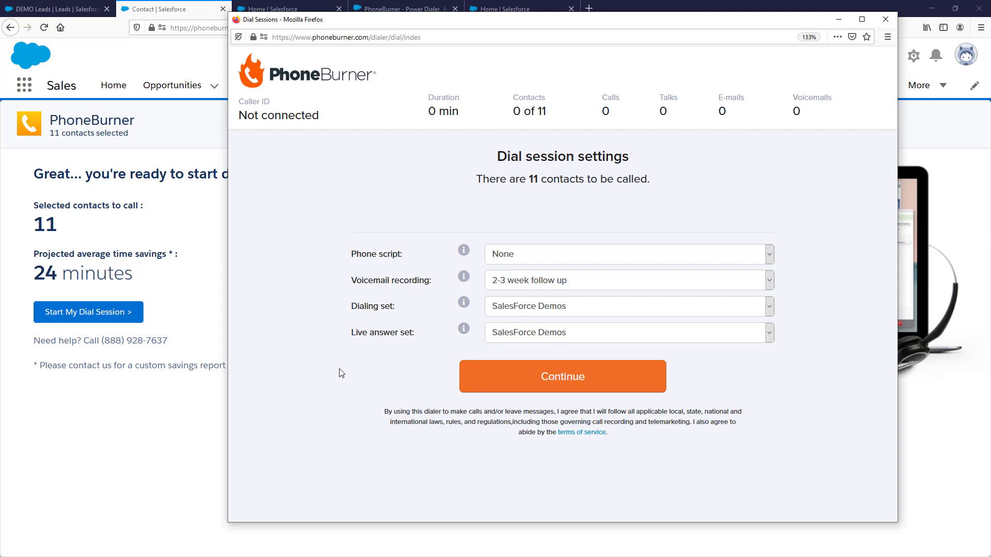
Step: Set the session's voicemail recording to Monday and continue to connecting
{"action": "left_click", "coordinate": [579, 281]}
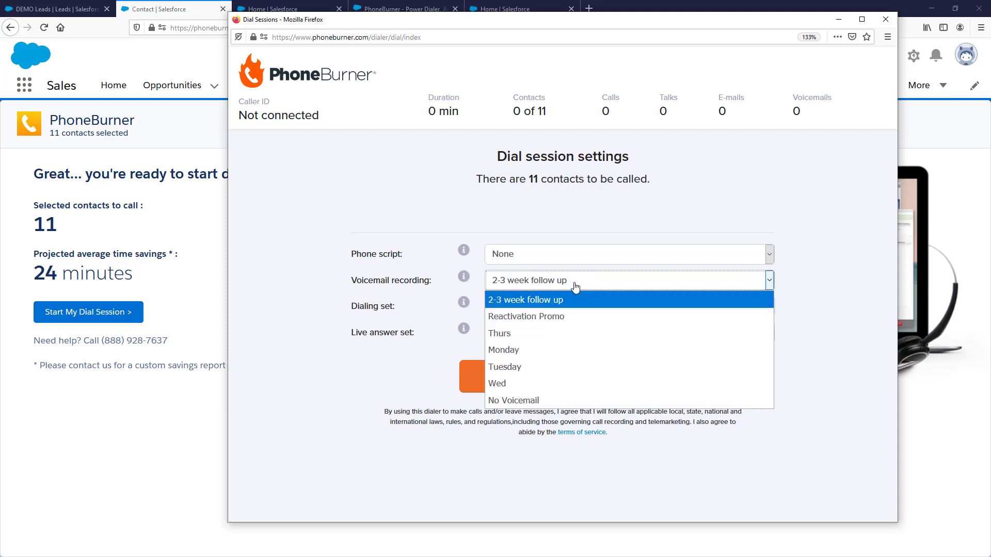
{"action": "left_click", "coordinate": [545, 357]}
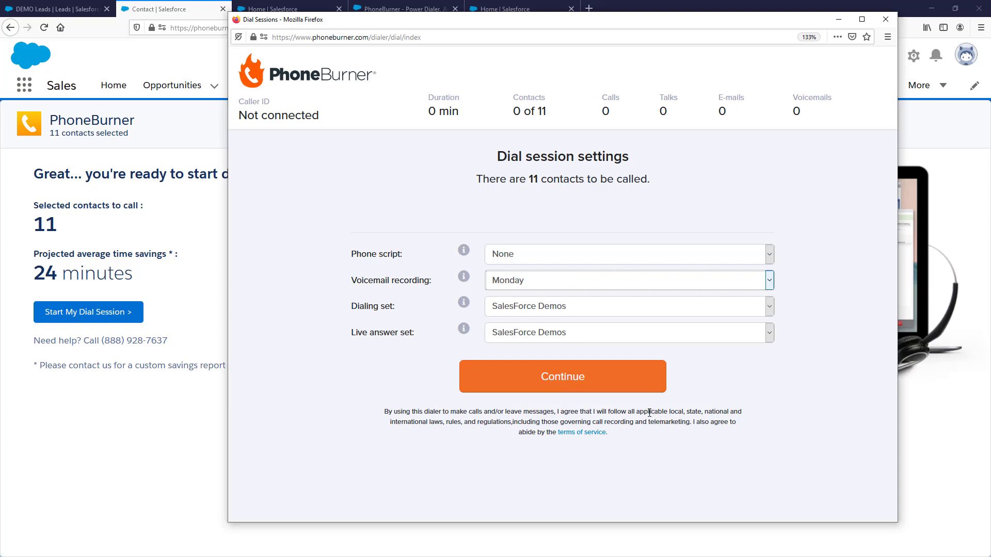
{"action": "left_click", "coordinate": [587, 382]}
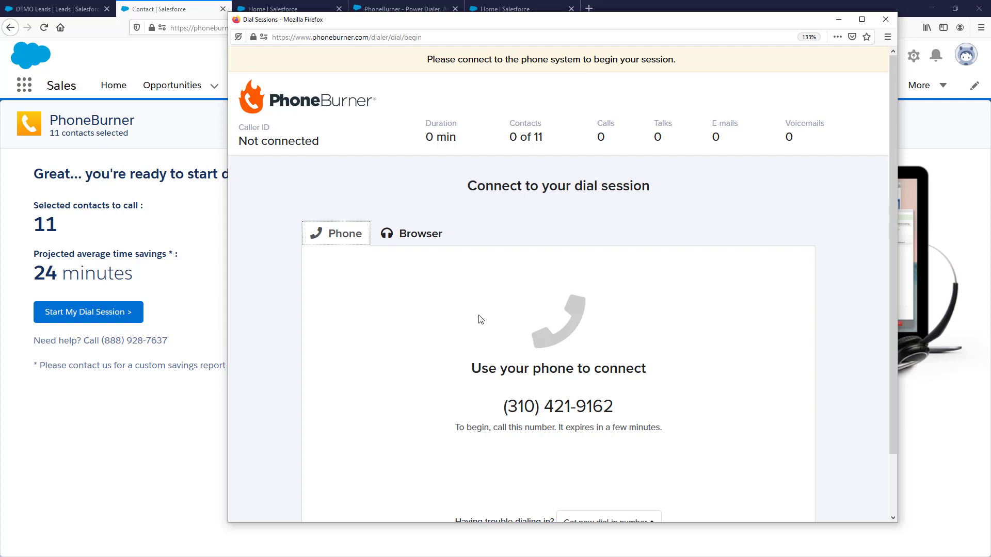
Step: Select the dial-in number to connect the session, then start dialing the contact list
{"action": "scroll", "coordinate": [473, 315], "scroll_direction": "down", "scroll_amount": 2}
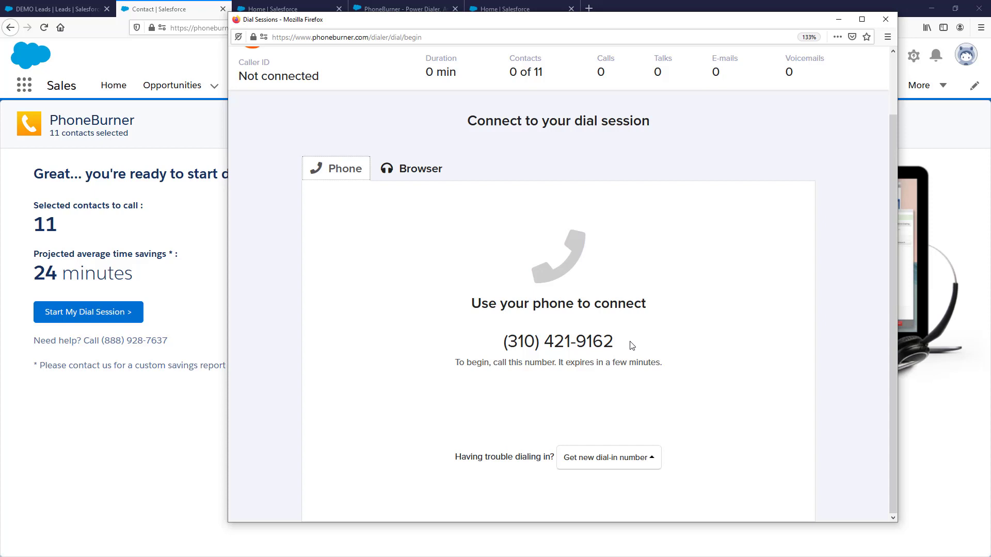
{"action": "left_click_drag", "start_coordinate": [626, 343], "coordinate": [505, 345]}
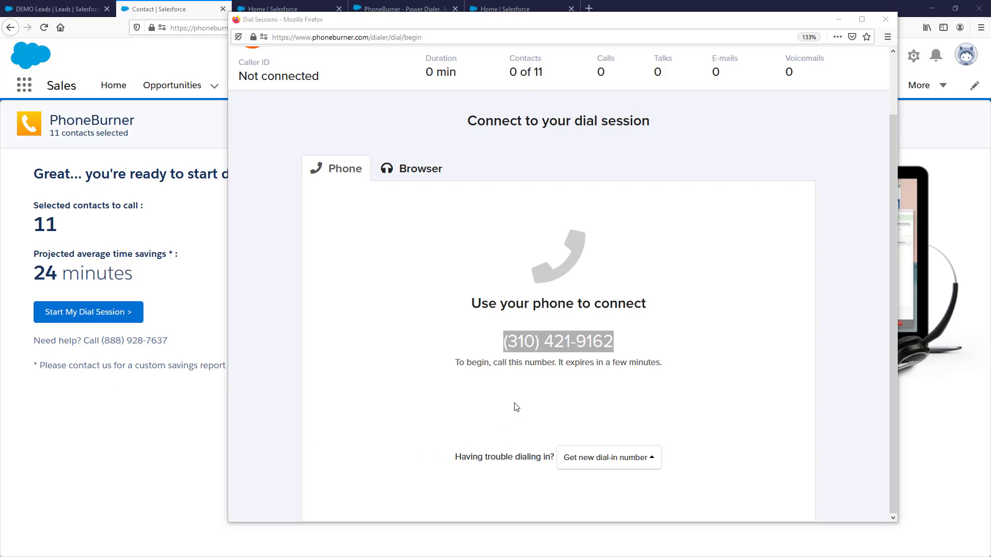
{"action": "scroll", "coordinate": [517, 411], "scroll_direction": "up", "scroll_amount": 2}
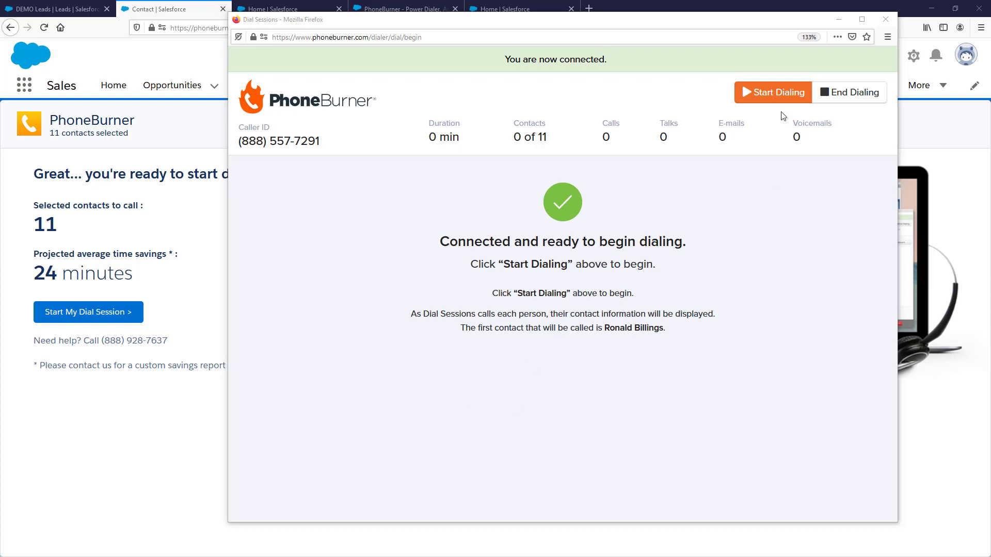
{"action": "left_click", "coordinate": [764, 94]}
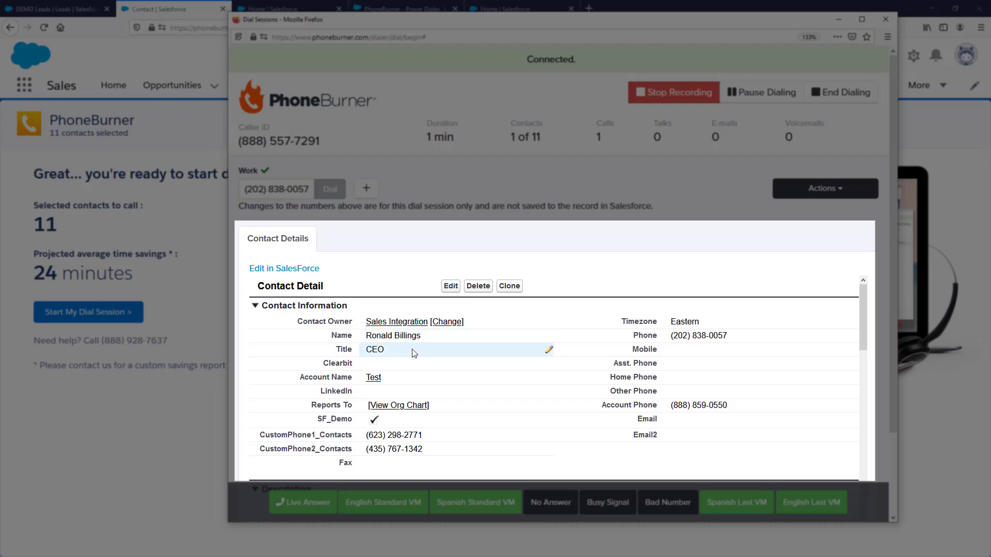
Step: Log two English Standard VMs and one Spanish Standard VM, mark No Answer, call next contact
{"action": "scroll", "coordinate": [412, 353], "scroll_direction": "down", "scroll_amount": 15}
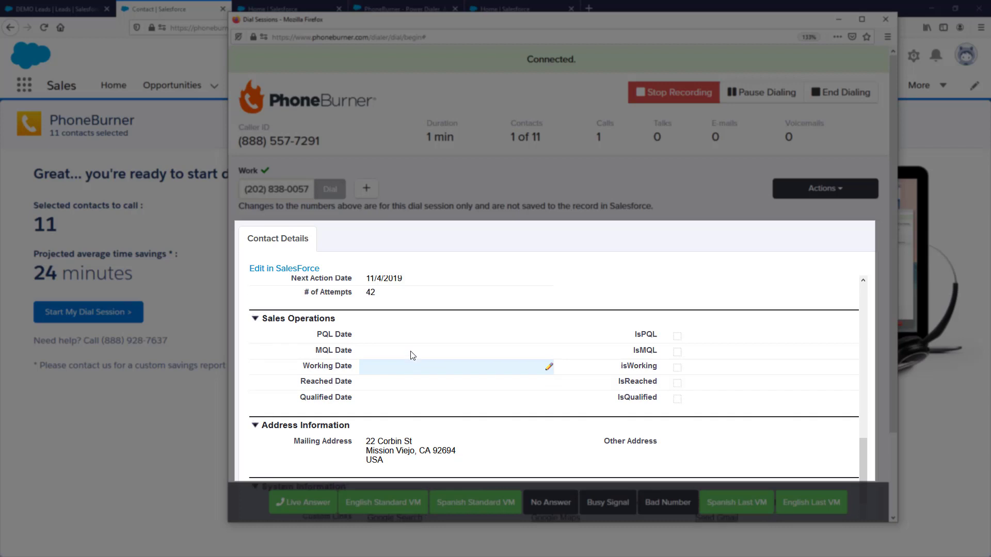
{"action": "scroll", "coordinate": [413, 355], "scroll_direction": "up", "scroll_amount": 5}
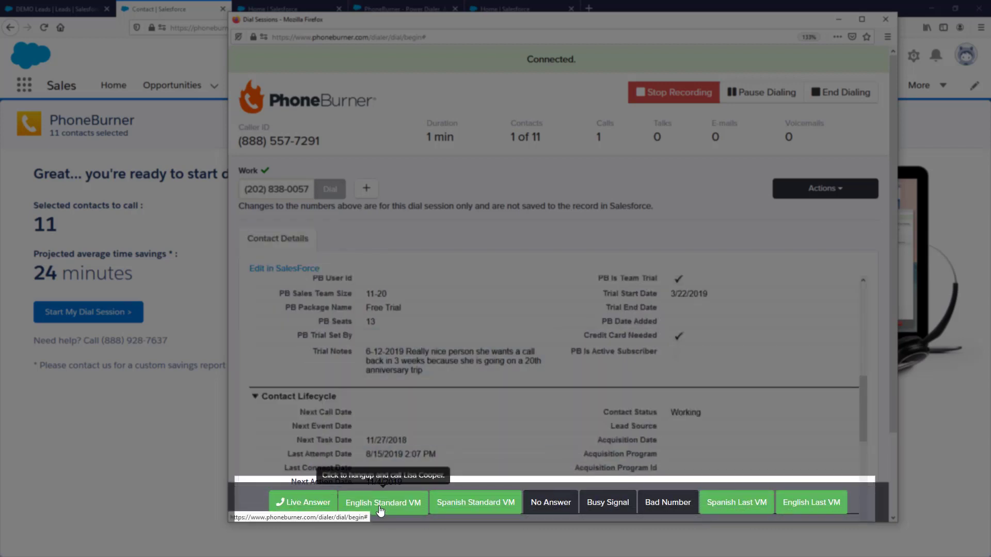
{"action": "left_click", "coordinate": [381, 510]}
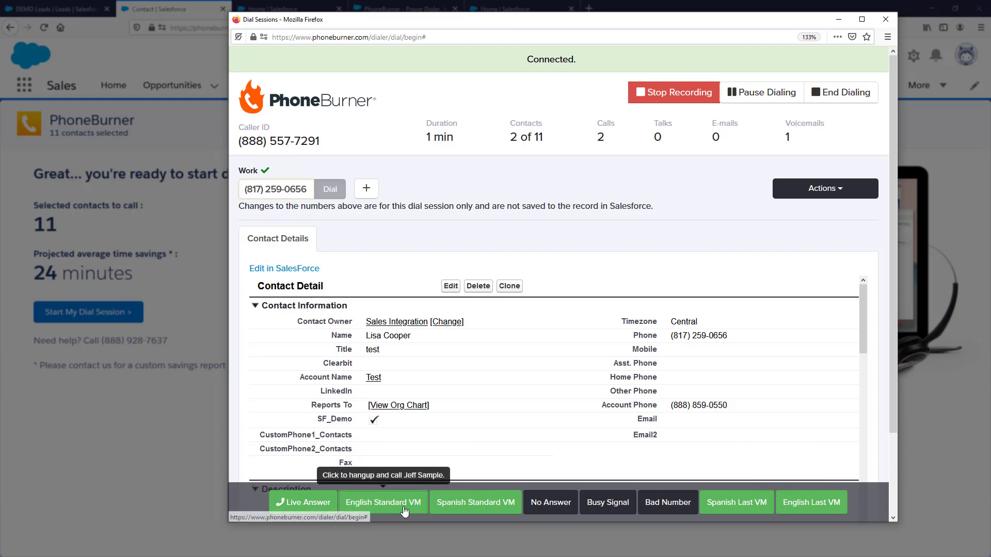
{"action": "left_click", "coordinate": [383, 502]}
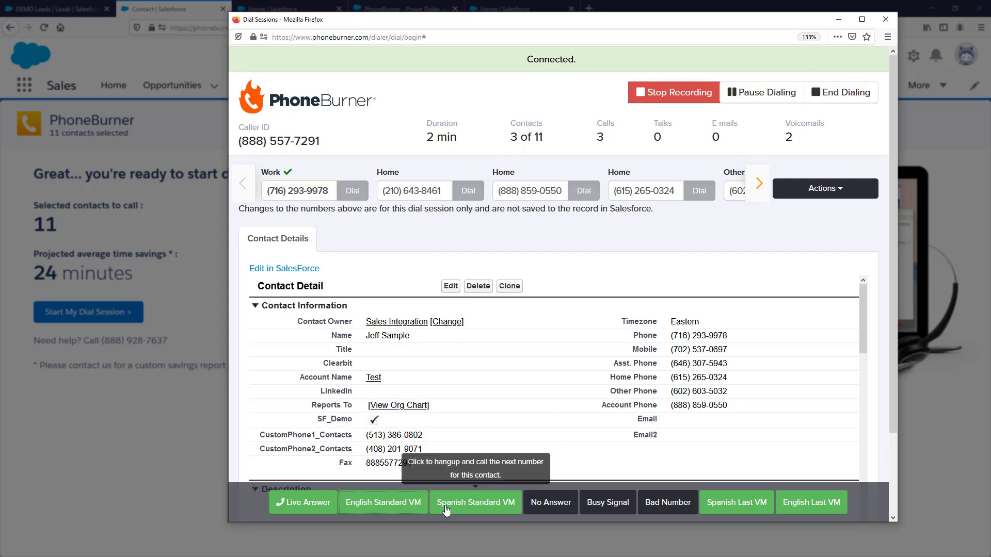
{"action": "left_click", "coordinate": [469, 503]}
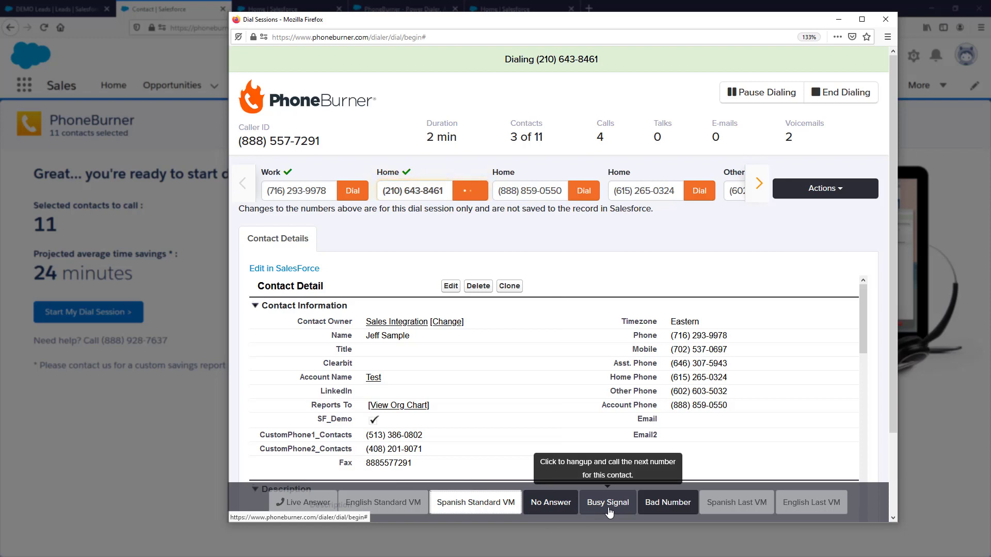
{"action": "left_click", "coordinate": [552, 508]}
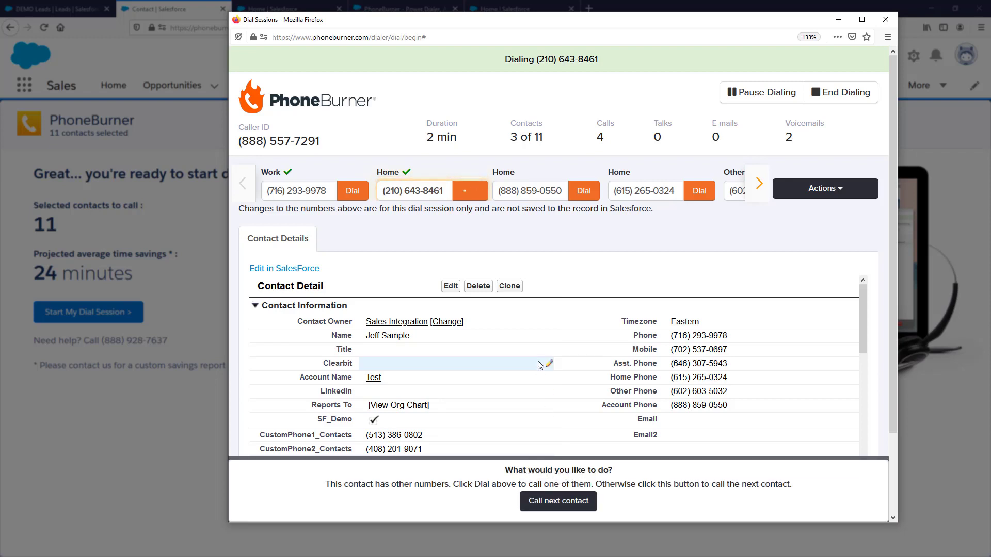
{"action": "left_click", "coordinate": [567, 509]}
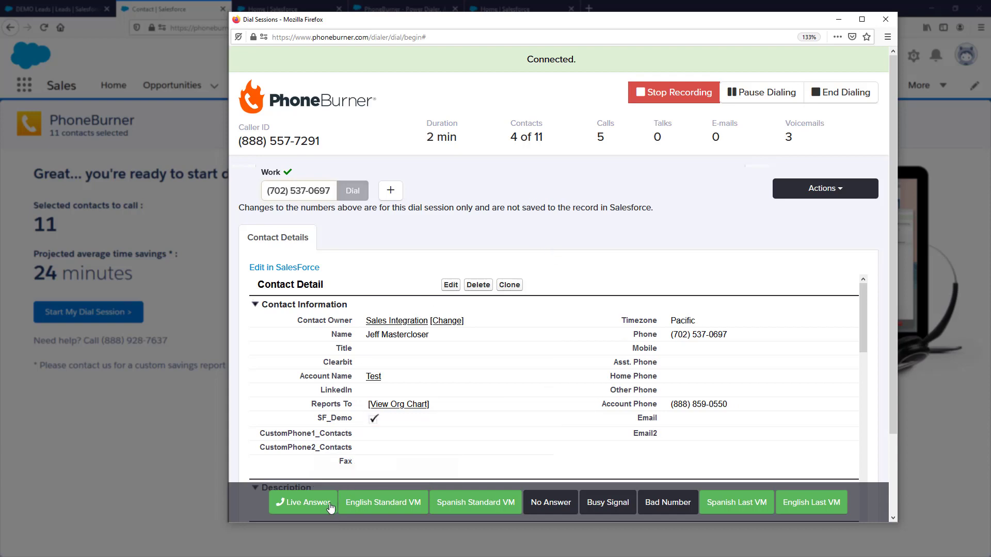
Step: Mark contact 4 as Live Answer, end the call, and open their Salesforce record
{"action": "left_click", "coordinate": [308, 503]}
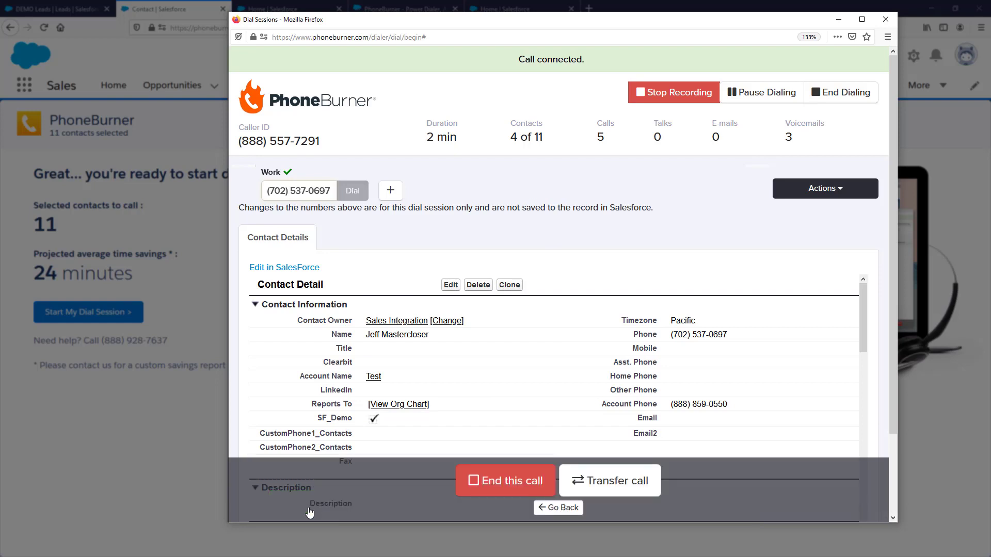
{"action": "left_click", "coordinate": [520, 487]}
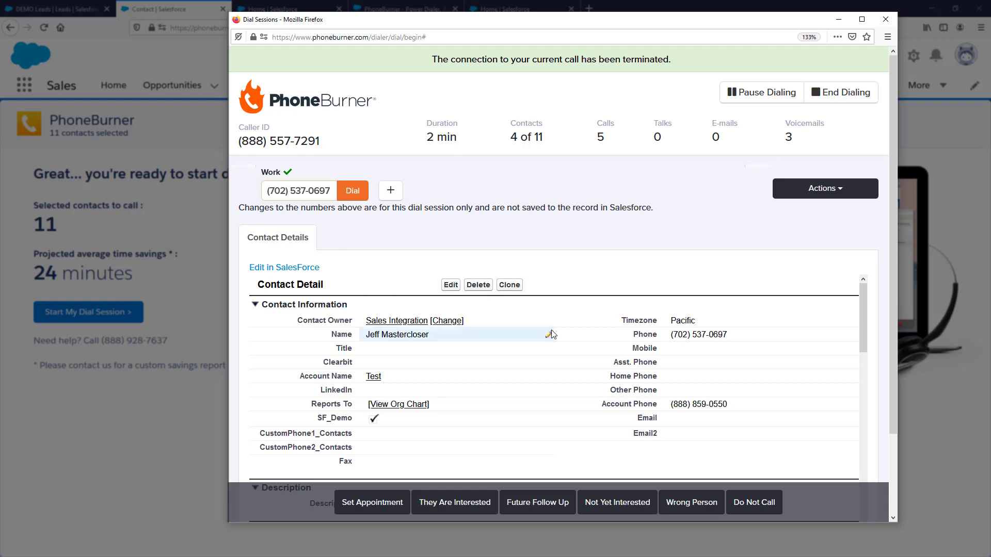
{"action": "scroll", "coordinate": [553, 335], "scroll_direction": "down", "scroll_amount": 1}
{"action": "scroll", "coordinate": [553, 334], "scroll_direction": "down", "scroll_amount": 5}
{"action": "scroll", "coordinate": [550, 336], "scroll_direction": "up", "scroll_amount": 4}
{"action": "scroll", "coordinate": [550, 336], "scroll_direction": "up", "scroll_amount": 4}
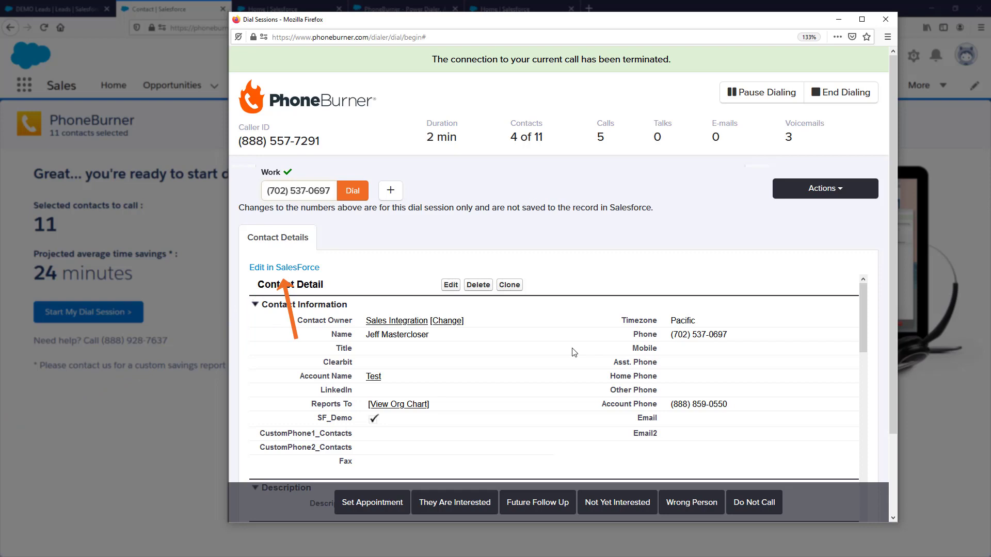
{"action": "left_click", "coordinate": [289, 268]}
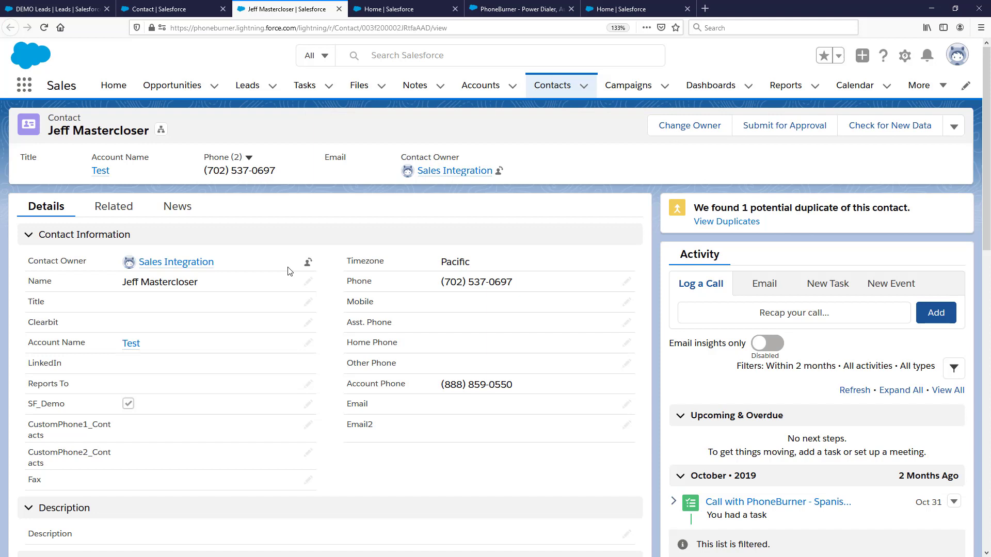
Step: Open the 'Call with PhoneBurner - Spanish Standard VM' task from the contact's activity timeline
{"action": "scroll", "coordinate": [289, 274], "scroll_direction": "down", "scroll_amount": 3}
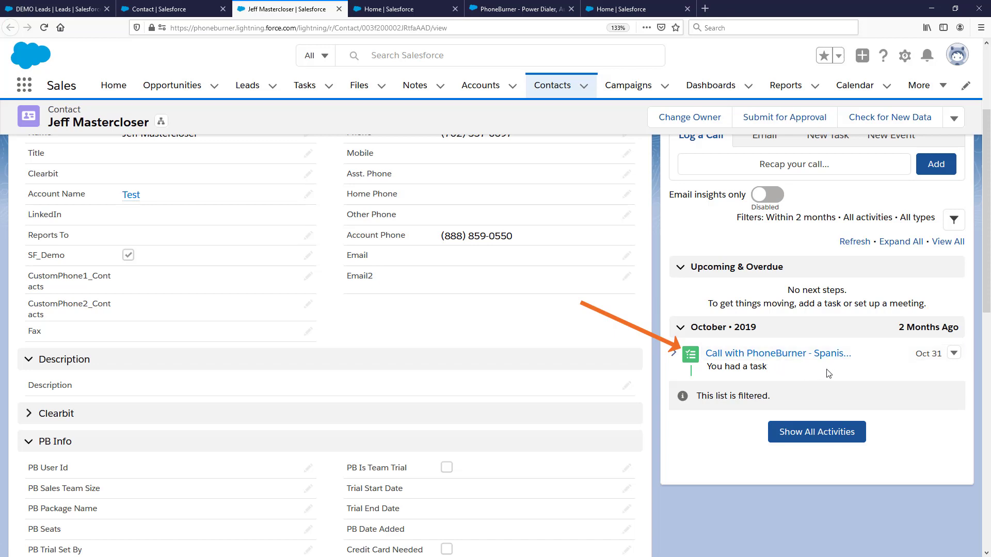
{"action": "left_click", "coordinate": [803, 356]}
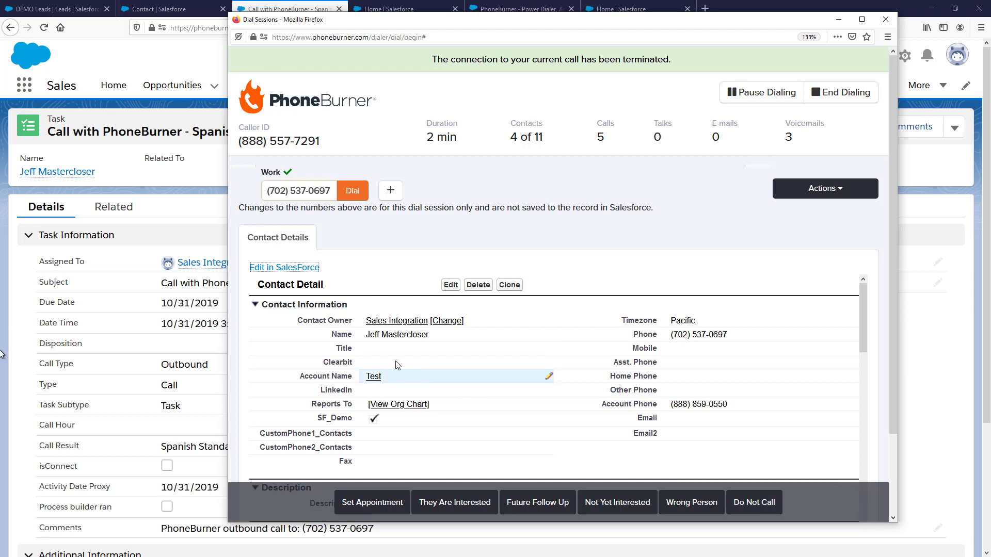
Step: Log the call as Set Appointment, the next as No Answer, then two English Standard voicemails
{"action": "left_click", "coordinate": [372, 502]}
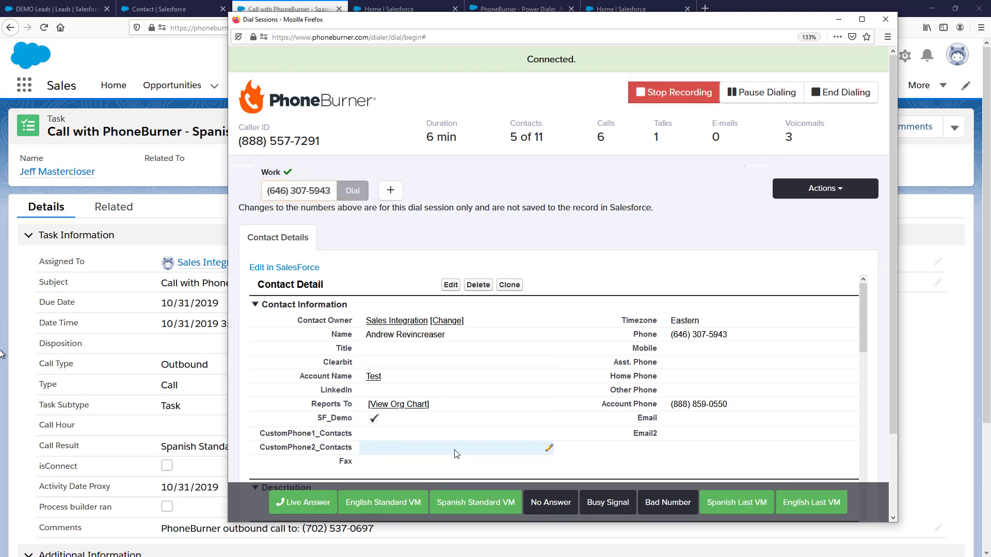
{"action": "left_click", "coordinate": [547, 508]}
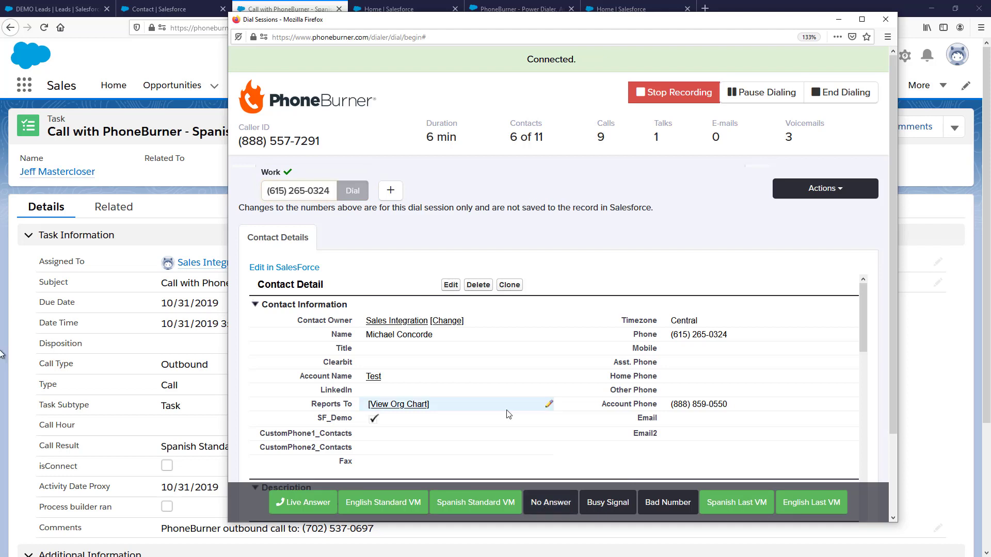
{"action": "left_click", "coordinate": [383, 503]}
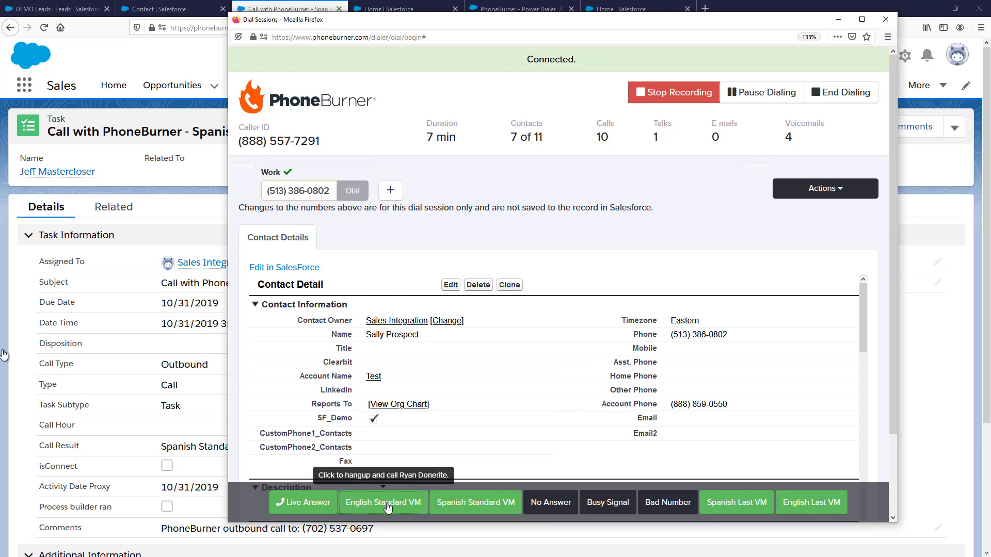
{"action": "left_click", "coordinate": [408, 503]}
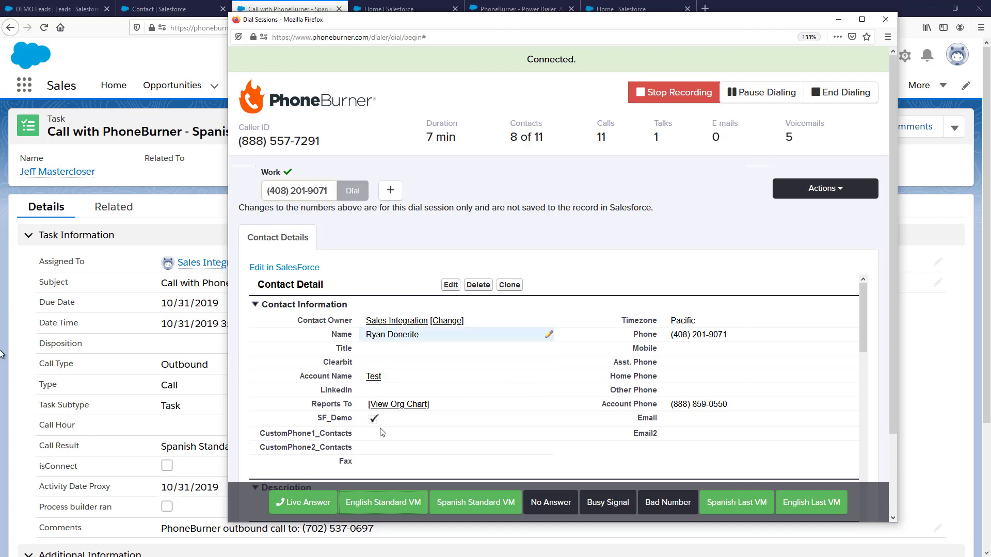
Step: Mark contact 8's call as Live Answer and start a call transfer to an agent
{"action": "left_click", "coordinate": [304, 502]}
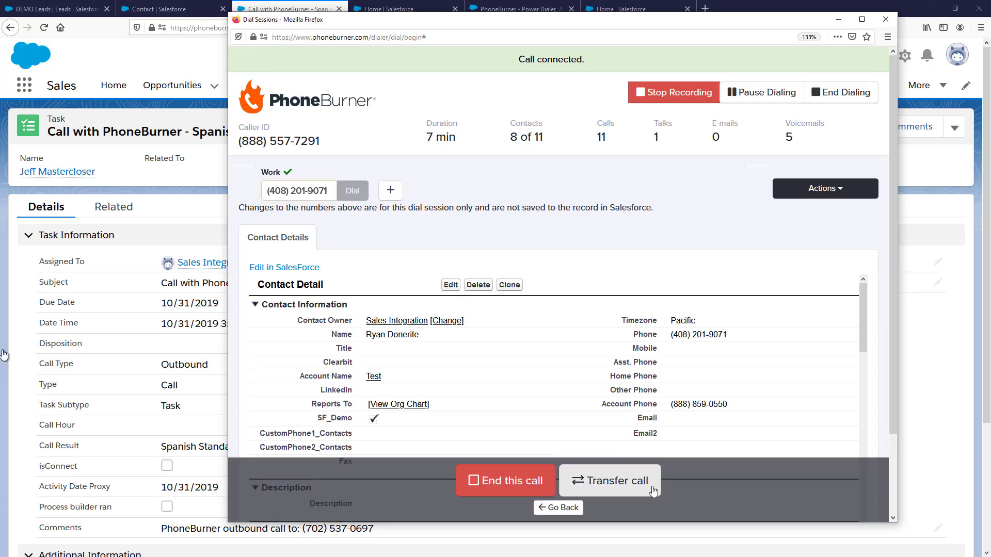
{"action": "left_click", "coordinate": [626, 493]}
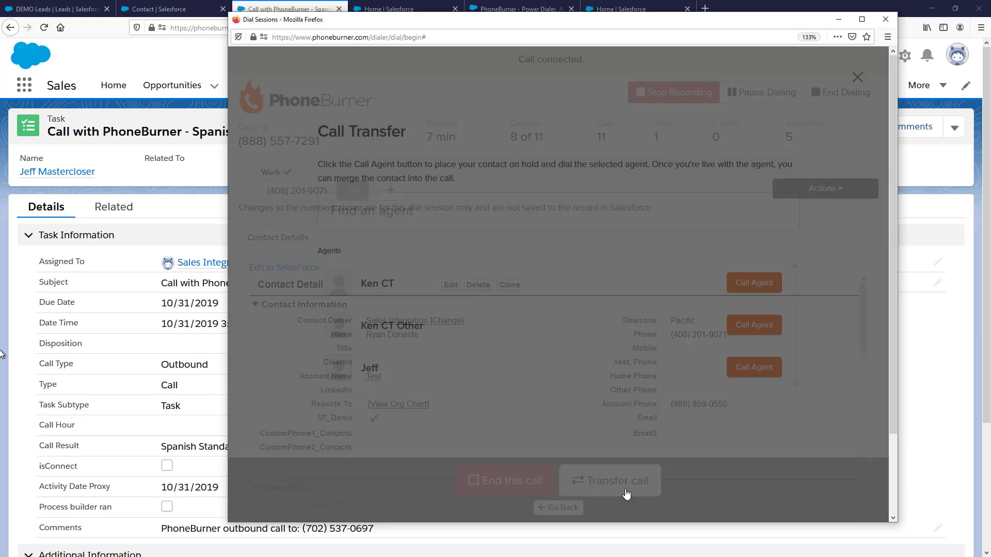